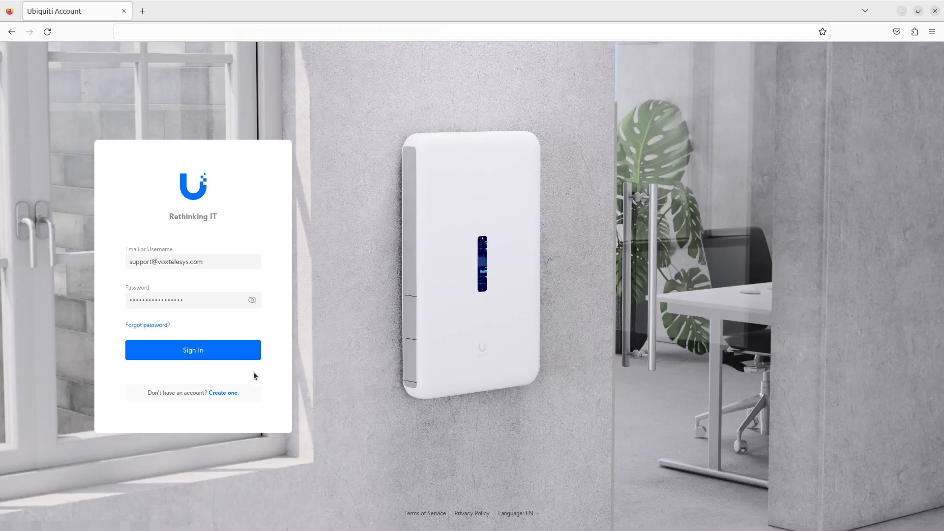
Step: Submit the support account's e-mail and password to sign in to the Ubiquiti Account
click(222, 358)
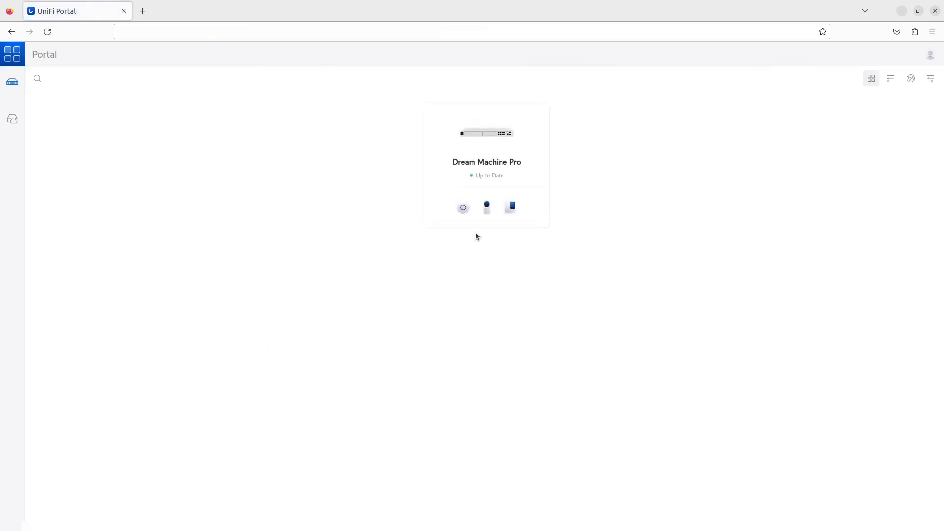
Step: Open the Talk app's System settings and start adding a new third-party SIP provider
click(510, 211)
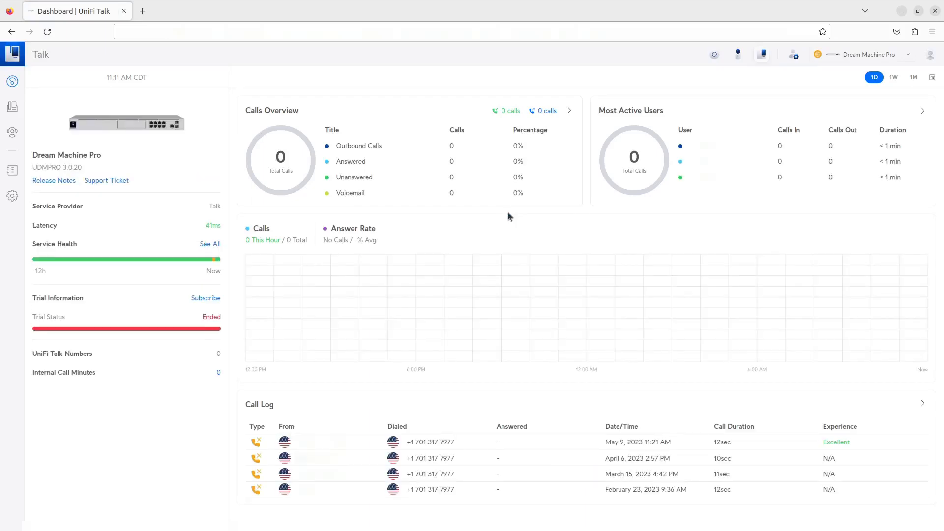
click(13, 195)
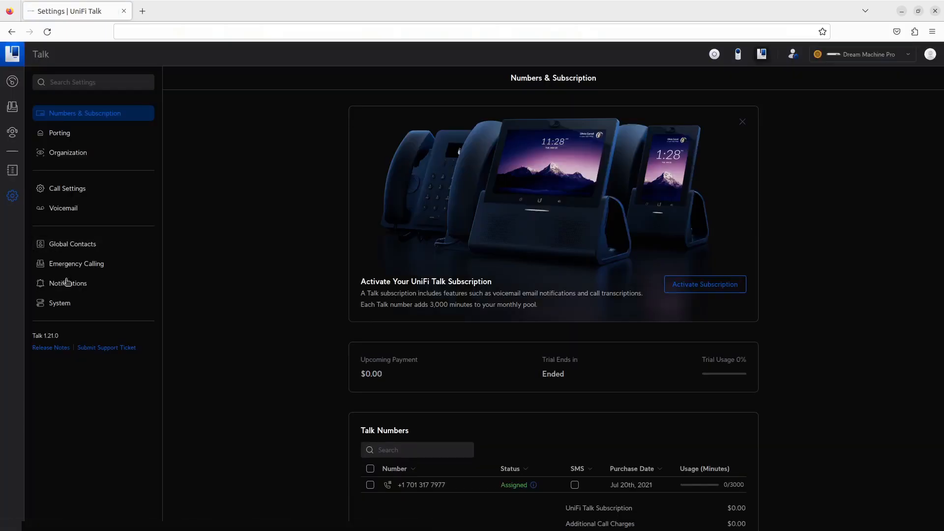
click(67, 304)
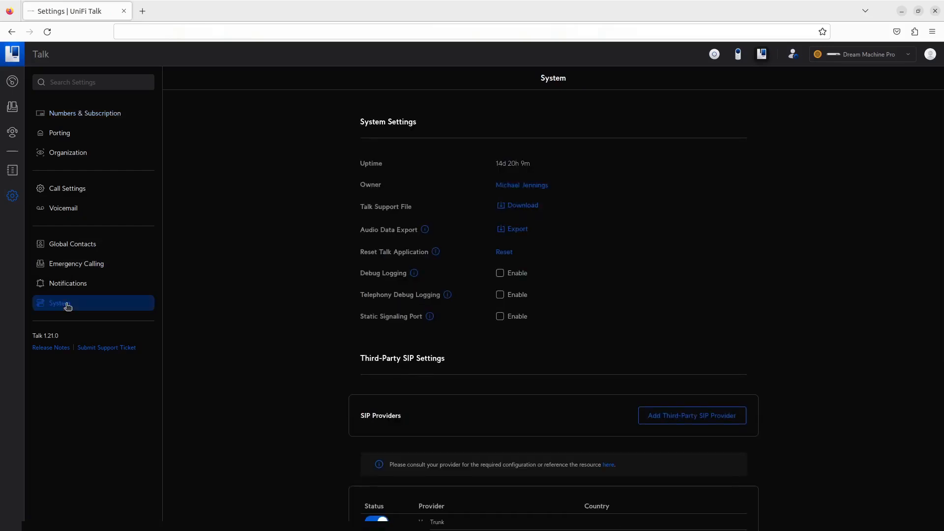
scroll(278, 347, down, 5)
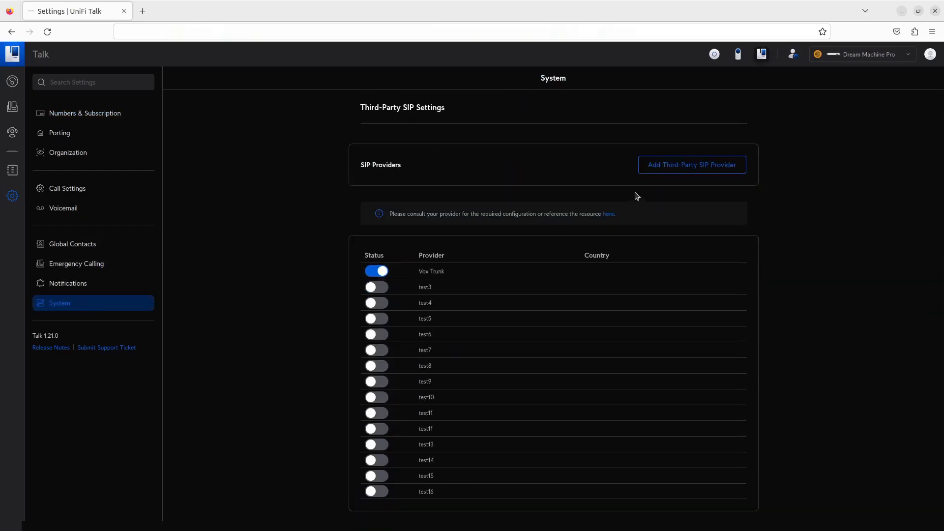
click(694, 170)
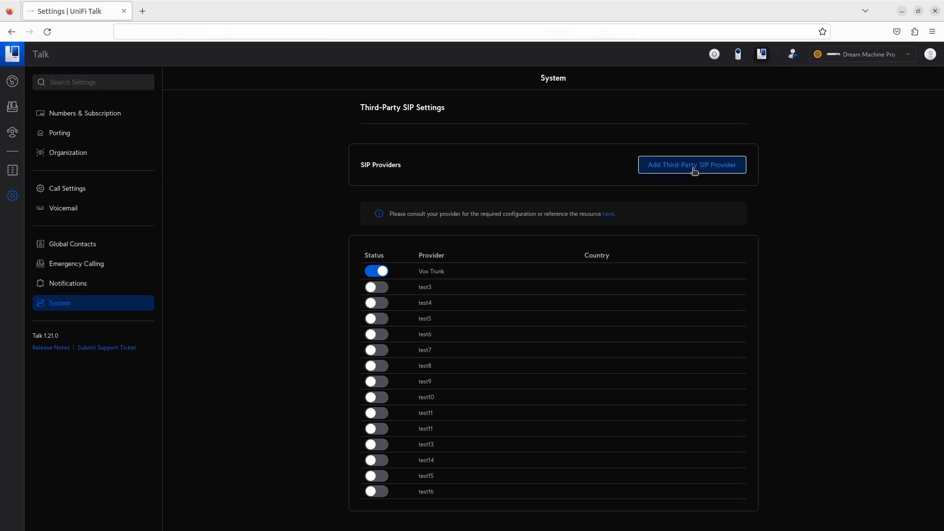
Step: Enter Voxtelesys as the provider name and bring up the custom fields dialog
click(617, 113)
text(Voxtelesys)
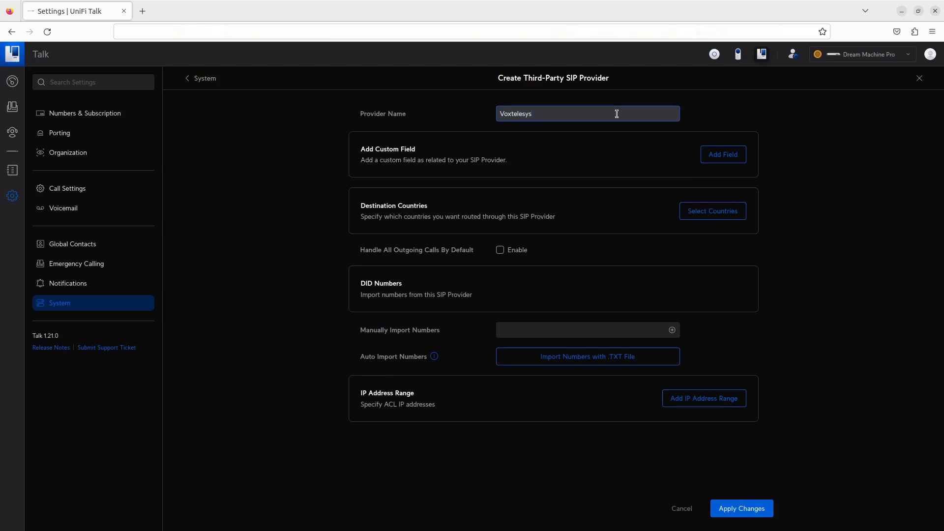
click(722, 154)
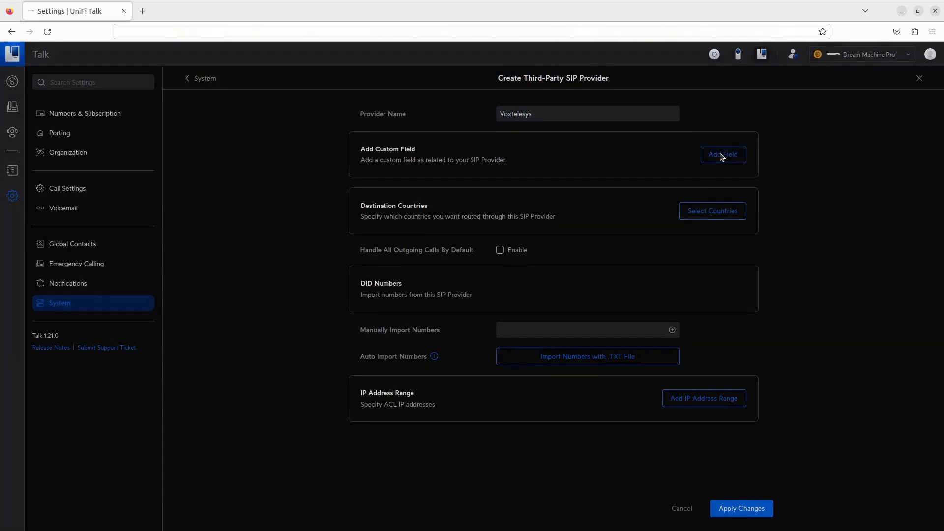
Step: Add the custom fields proxy, realm, password and register
click(501, 276)
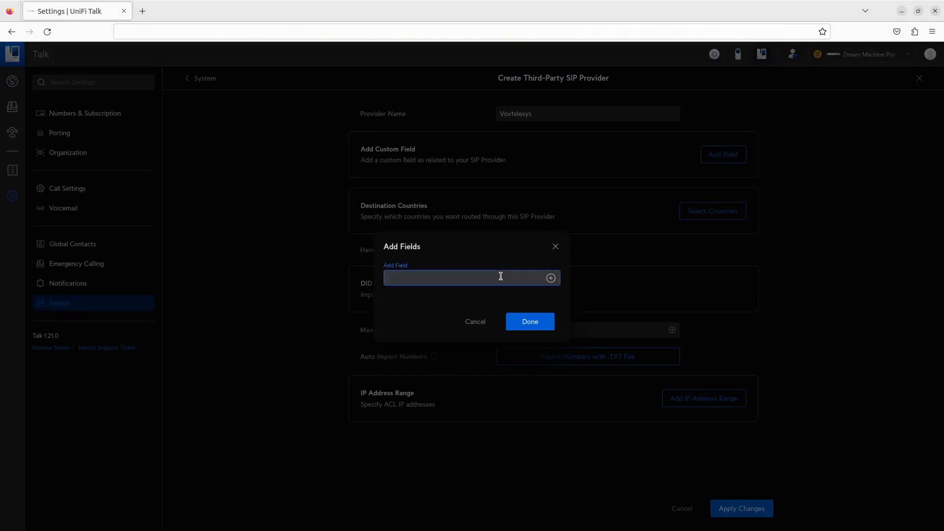
text(proxy)
key(Return)
text(realm)
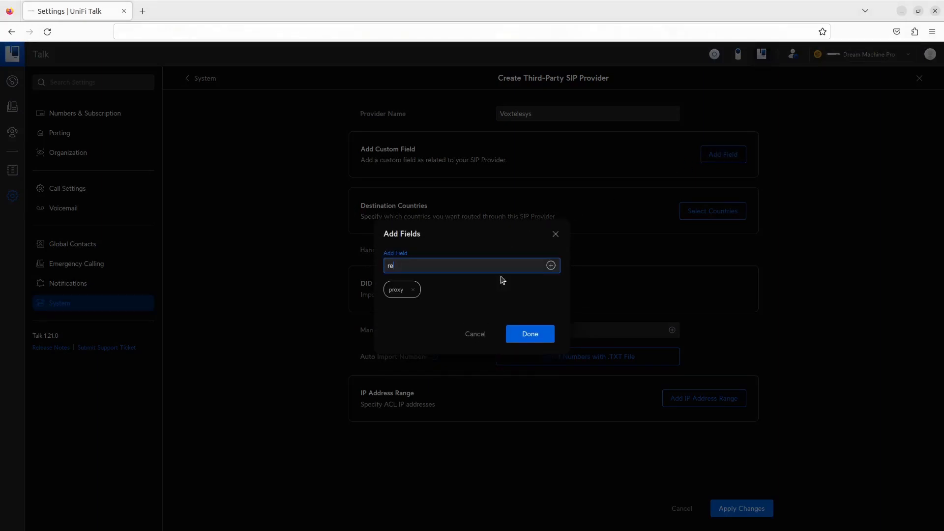
key(Return)
text(password)
key(Return)
text(register)
key(Return)
Step: Add username, sip_cid_type, retry_seconds and expire-seconds as custom fields and confirm all eight
text(username)
key(Return)
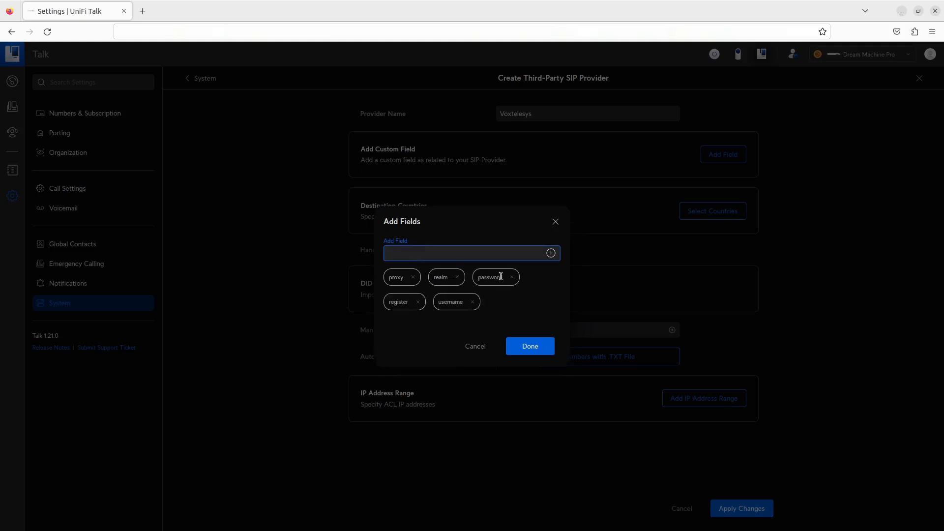
text(sip_cid_type)
key(Return)
text(retry_seconds)
key(Return)
text(e)
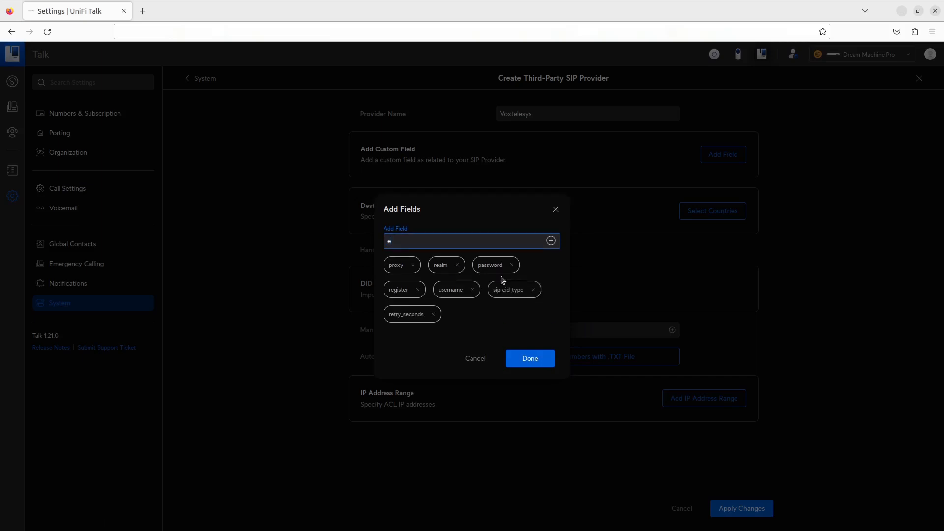
text(xpire-seconds)
key(Return)
click(539, 356)
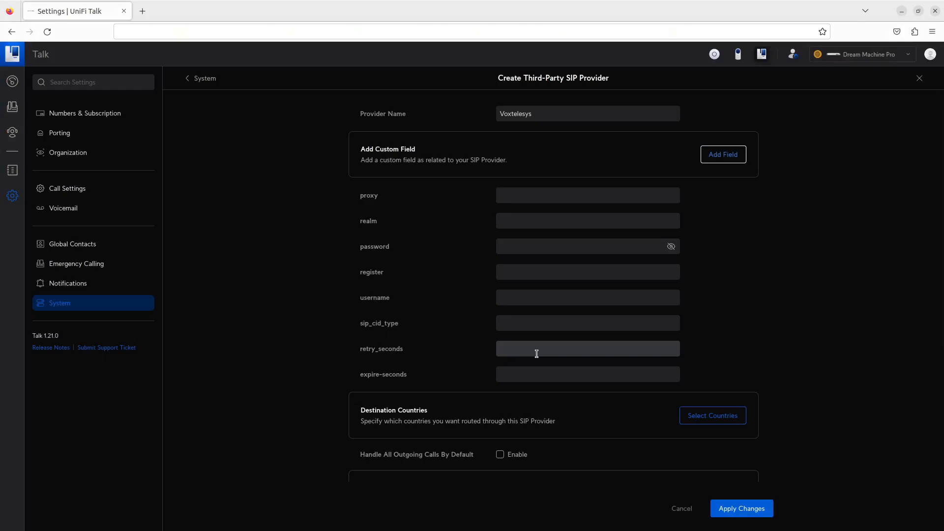
Step: Set proxy and realm to the account's Voxtelesys SIP host and enter the account password
click(569, 194)
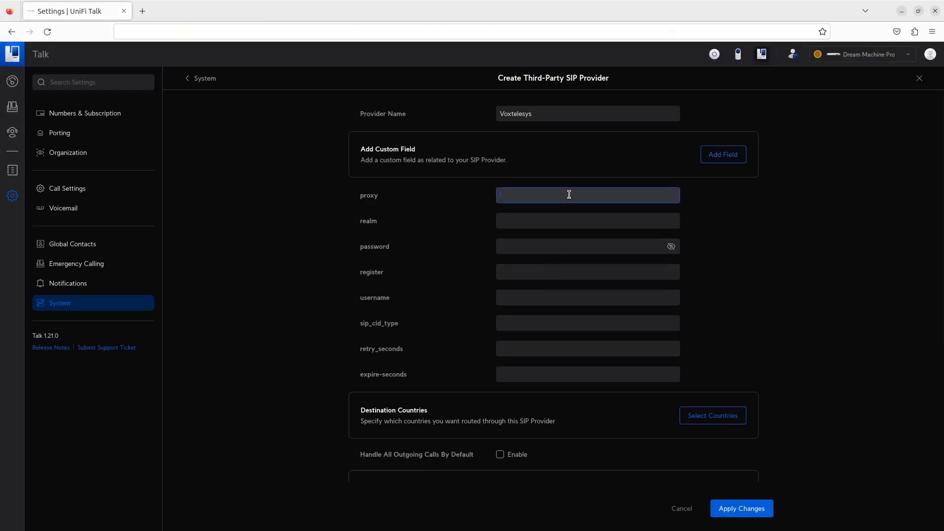
text(111111-1111.sip.voxtelesys.net)
key(Tab)
text(111111-1111.sip.voxtelesys)
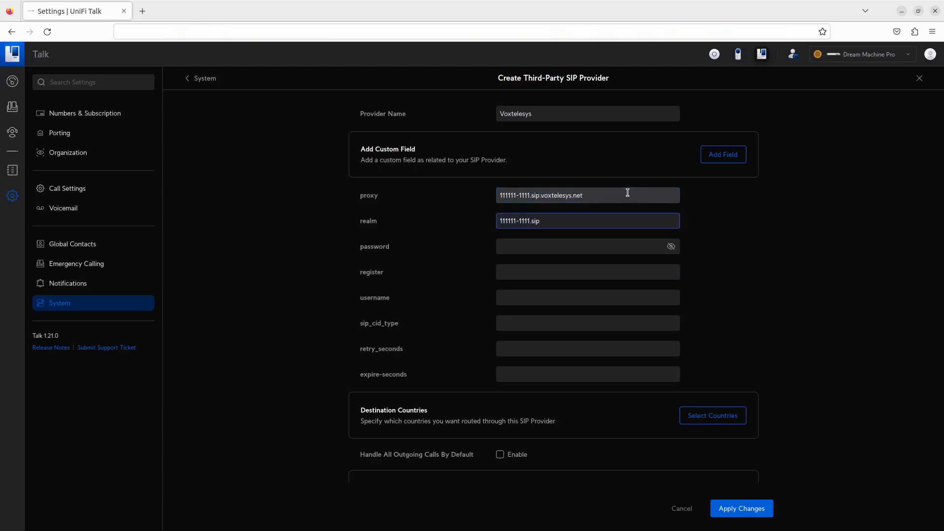
text(.net)
key(Tab)
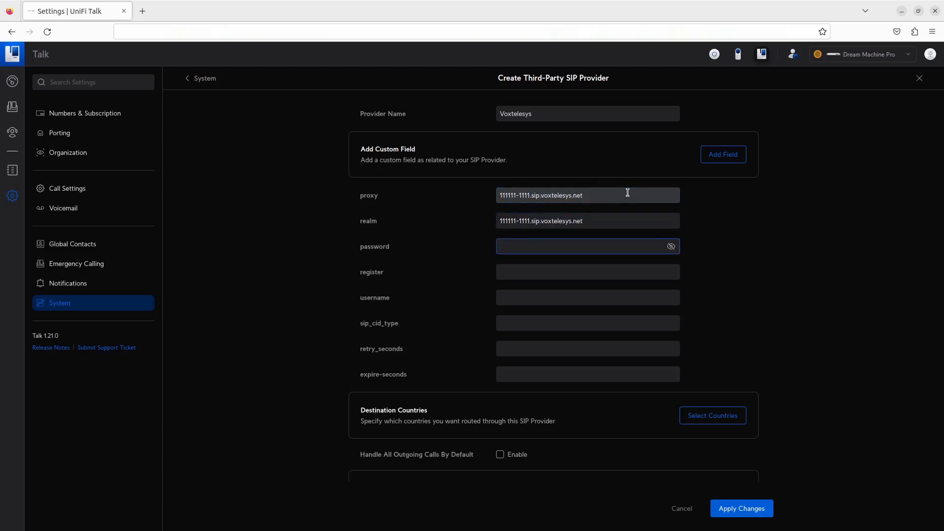
text(•••••••••••••)
Step: Set register to true, the account username, sip_cid_type rpd, retry_seconds 30 and expire-seconds 120
key(Tab)
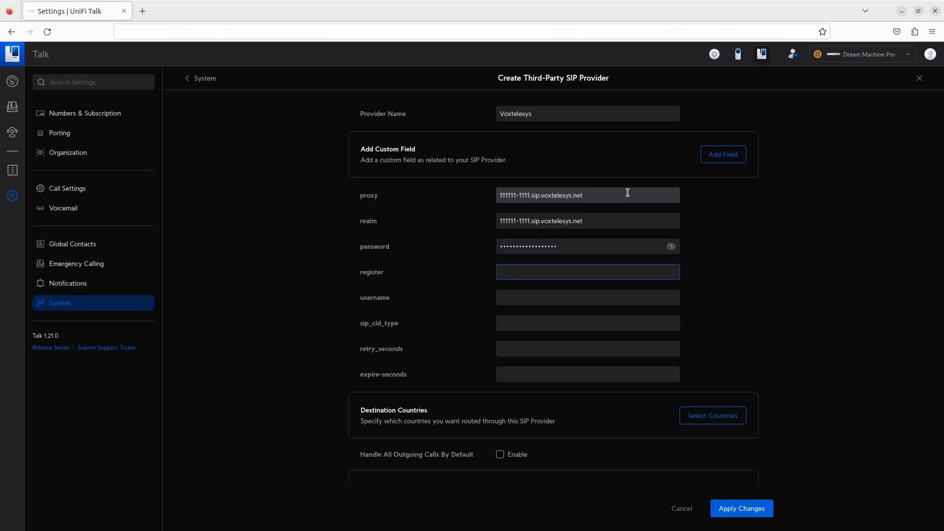
text(true)
key(Tab)
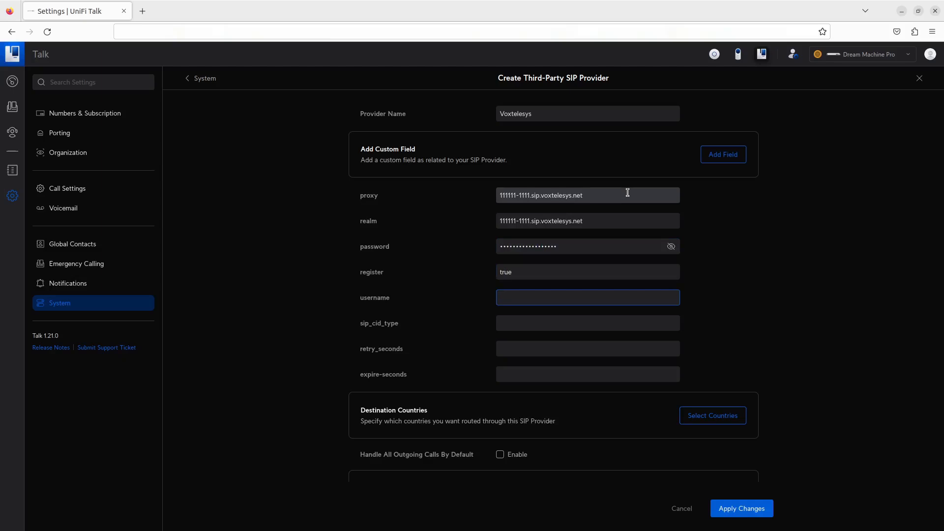
text(abcdefghijklmnop)
key(Tab)
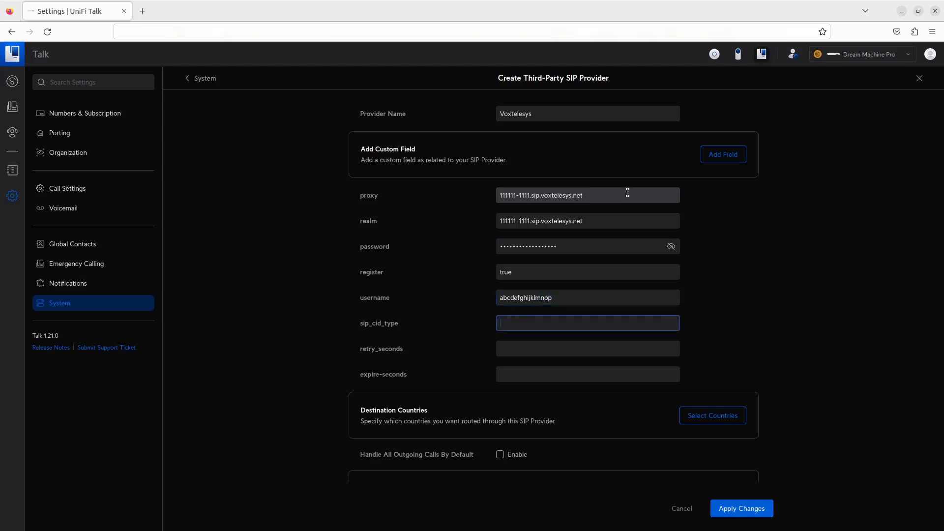
text(rpd)
key(Tab)
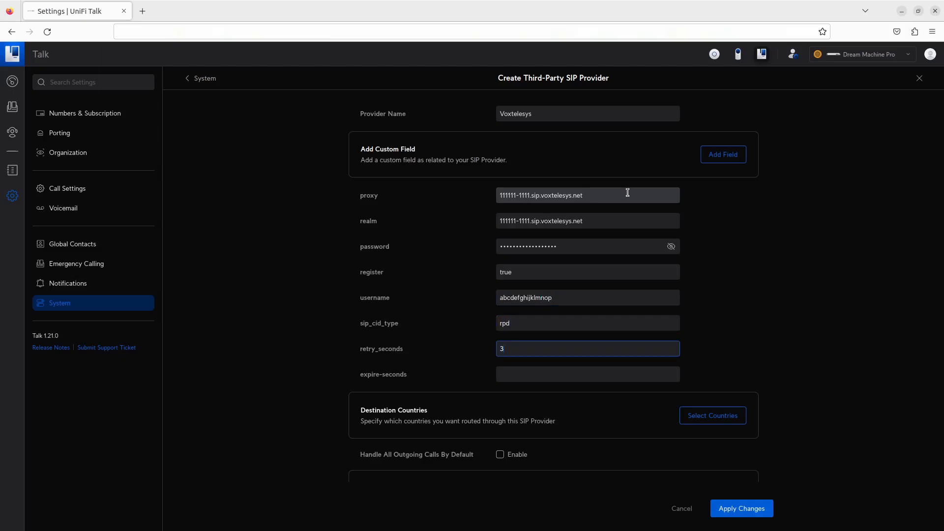
key(Tab)
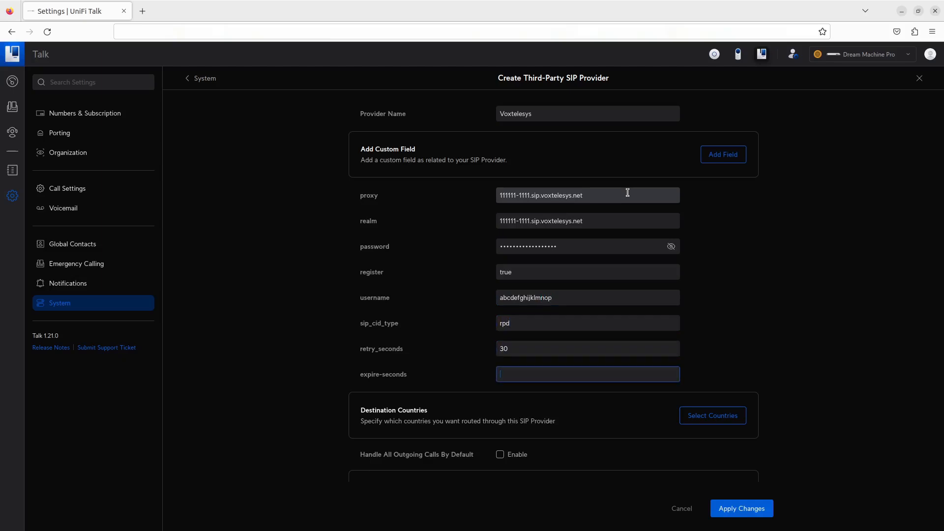
text(120)
scroll(802, 338, down, 4)
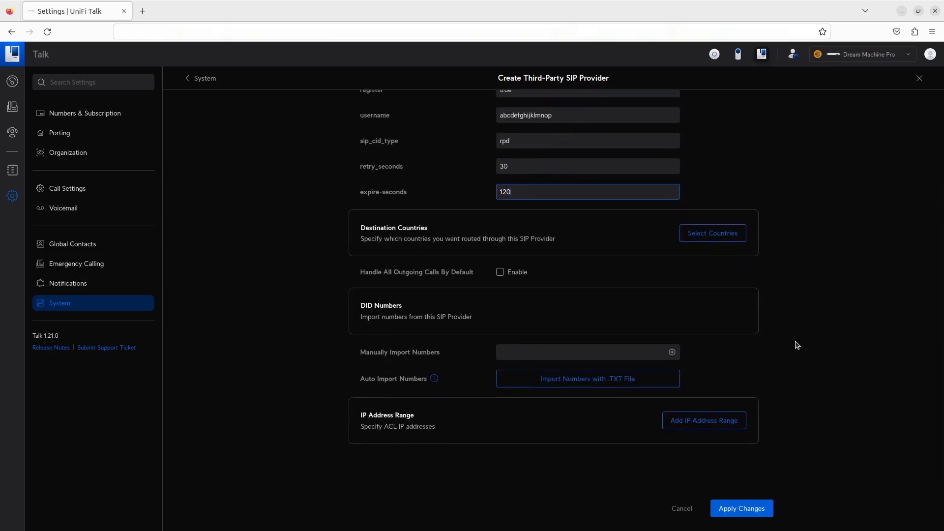
Step: Select United States and Canada as Voxtelesys destination countries and save the choice
click(727, 236)
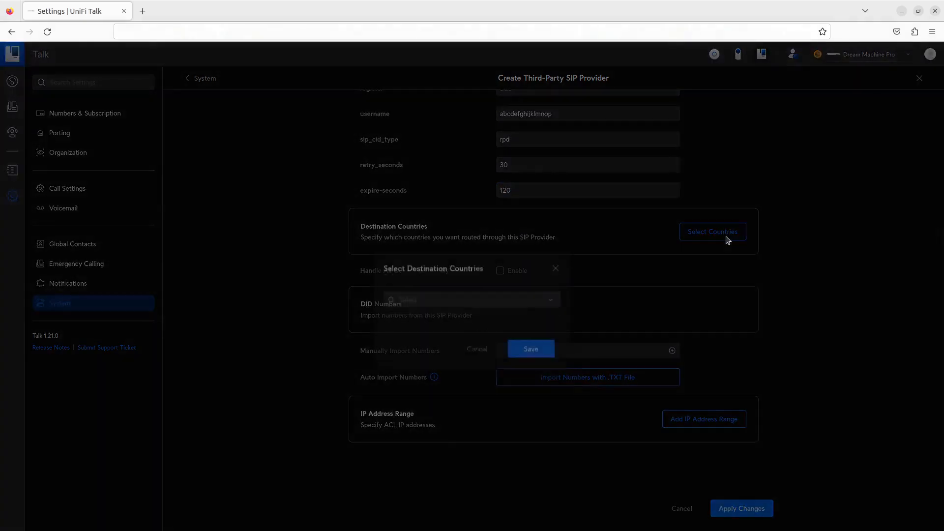
click(503, 275)
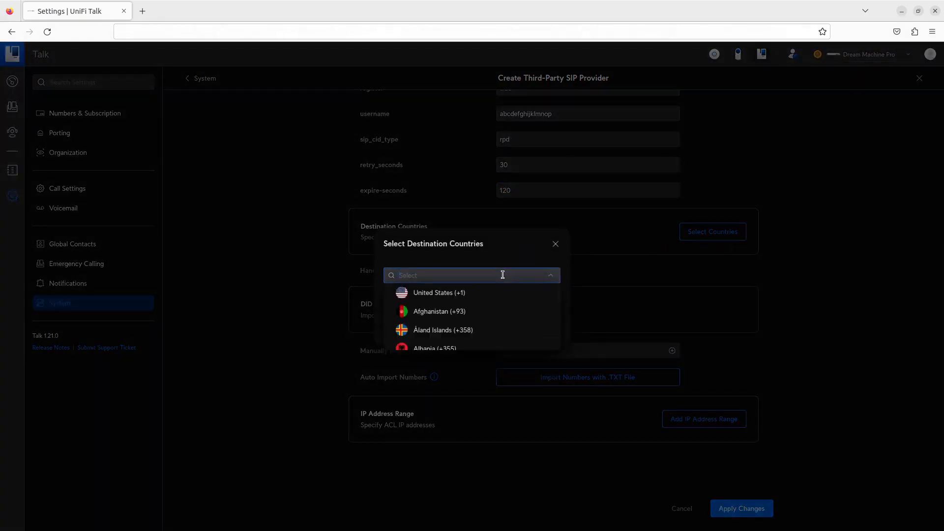
click(494, 293)
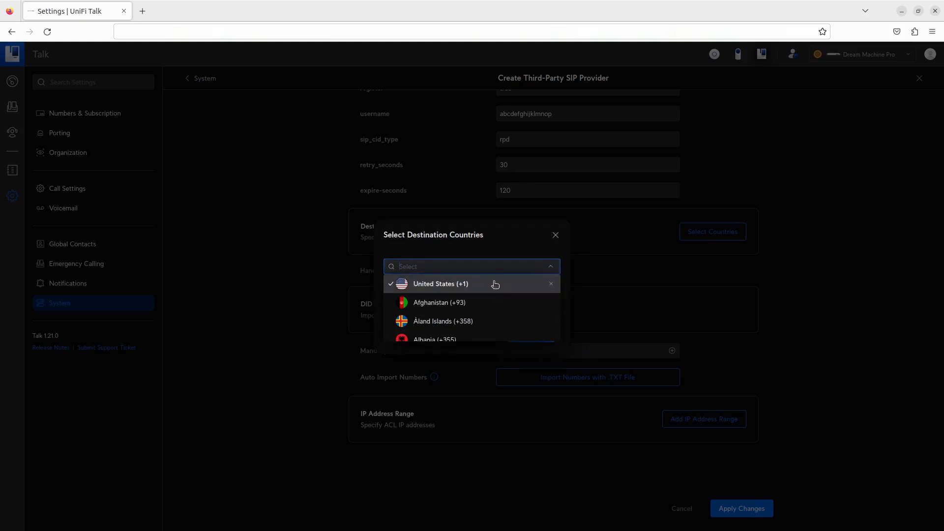
text(can)
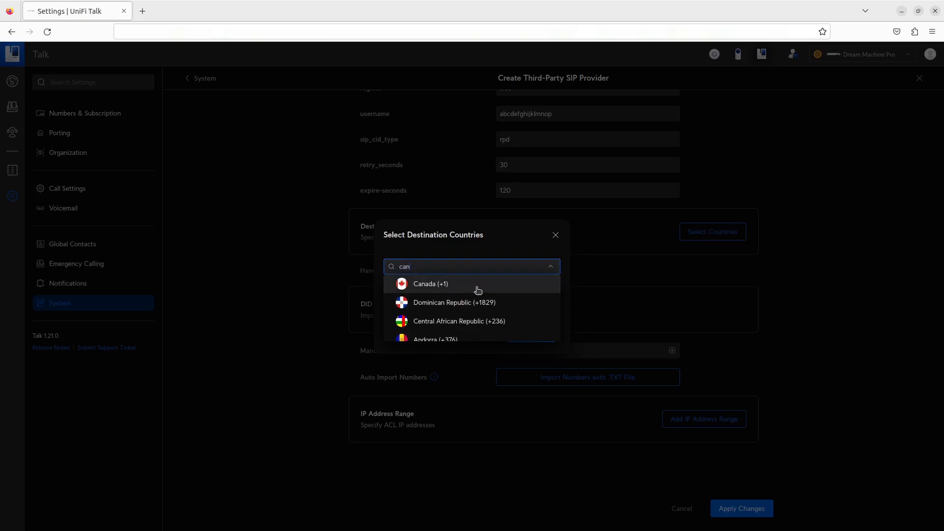
click(477, 288)
click(500, 250)
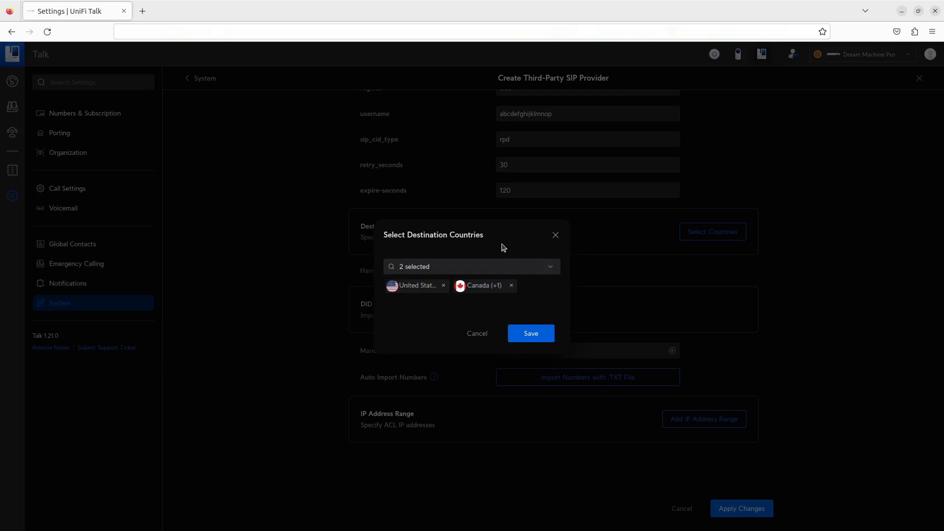
click(534, 334)
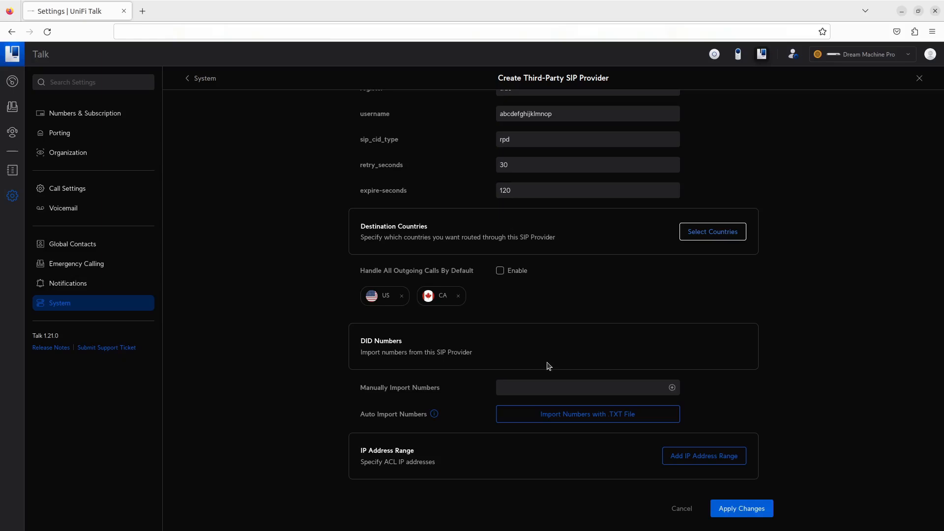
Step: Manually import the provider's DID number into the Voxtelesys form
click(560, 387)
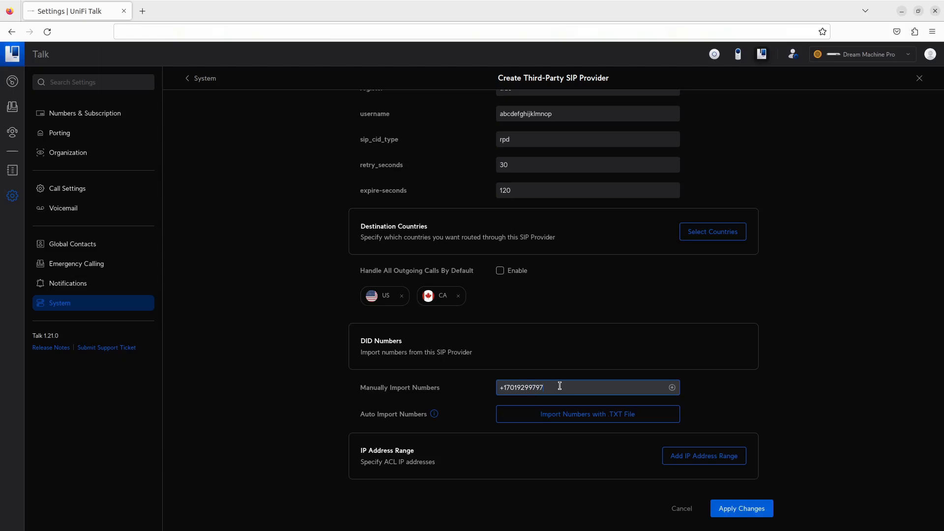
key(Return)
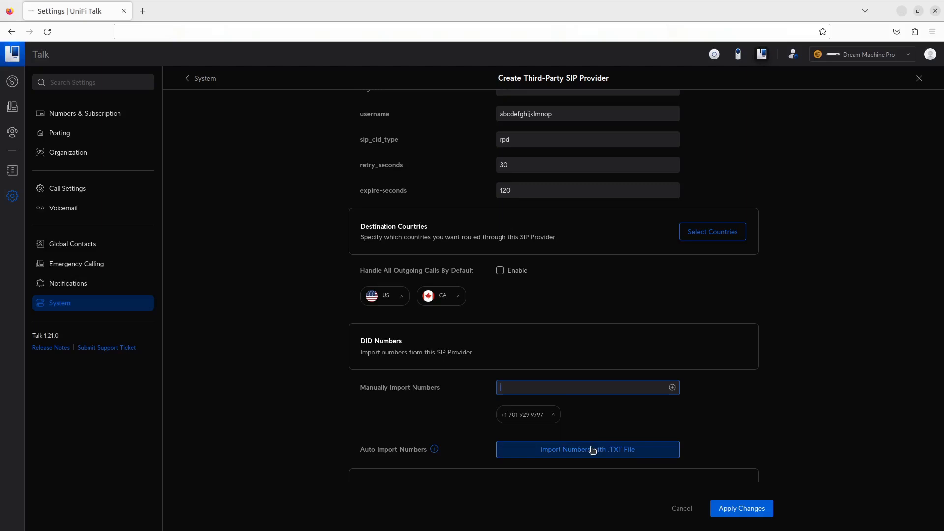
scroll(593, 450, down, 3)
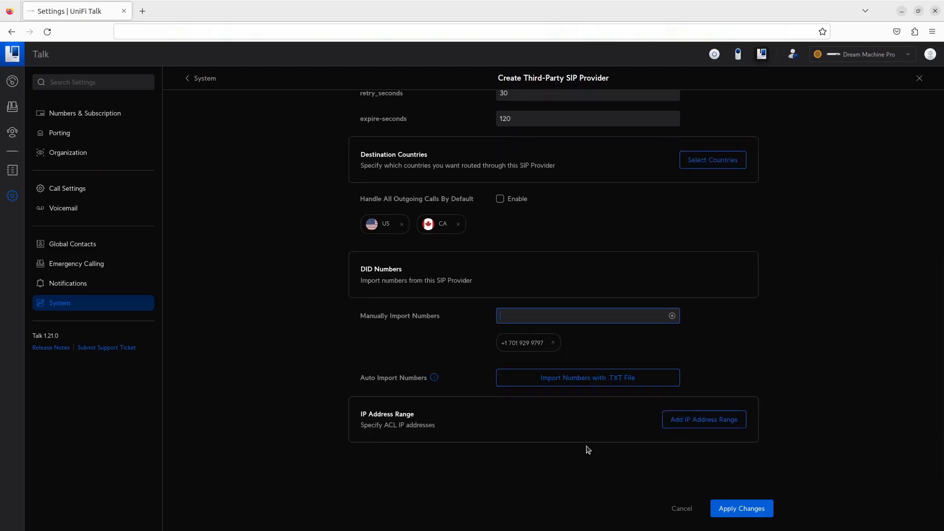
Step: Add the 216.147.191.128/25 allowed IP range and apply the Voxtelesys provider changes
click(583, 453)
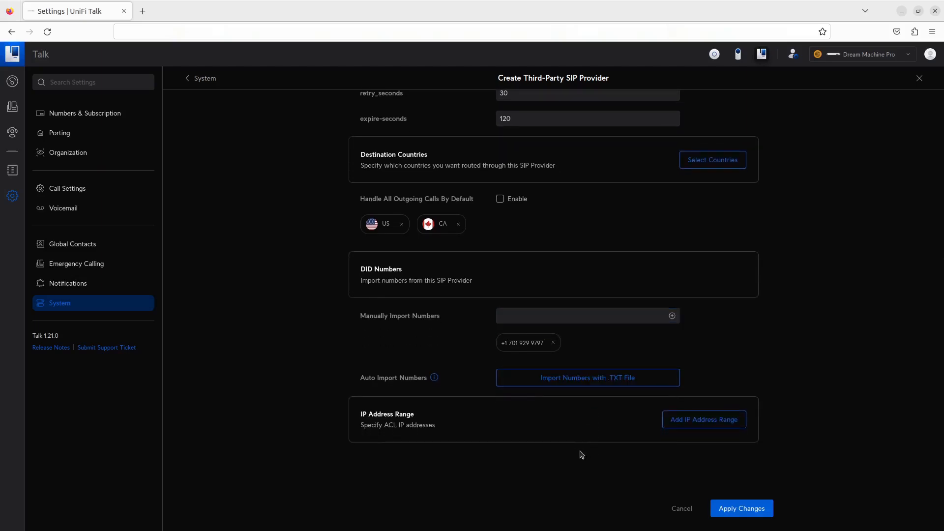
click(677, 427)
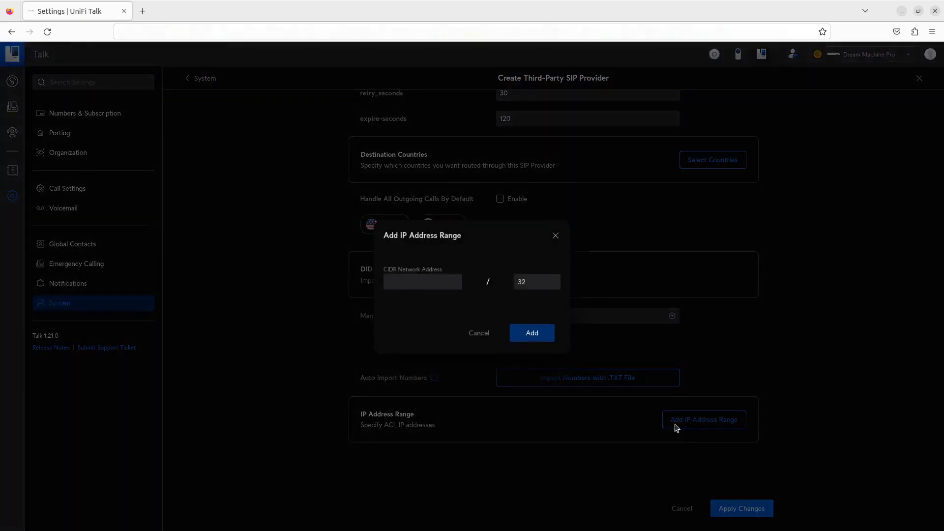
click(412, 280)
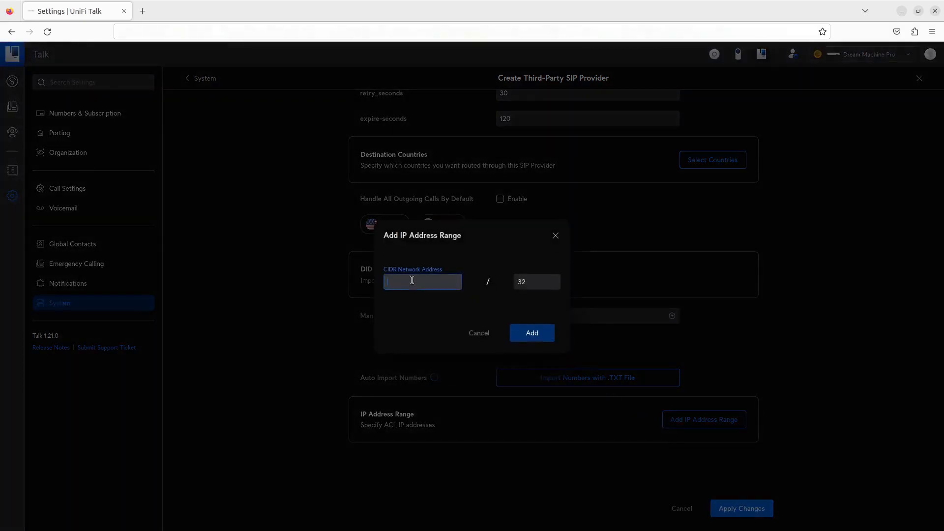
text(216.147.191.128)
double_click(529, 279)
text(25)
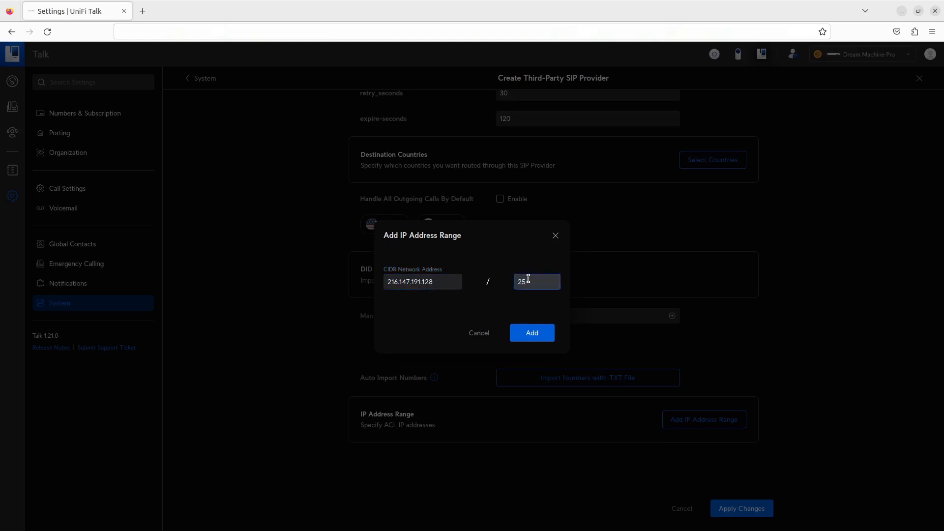
click(546, 333)
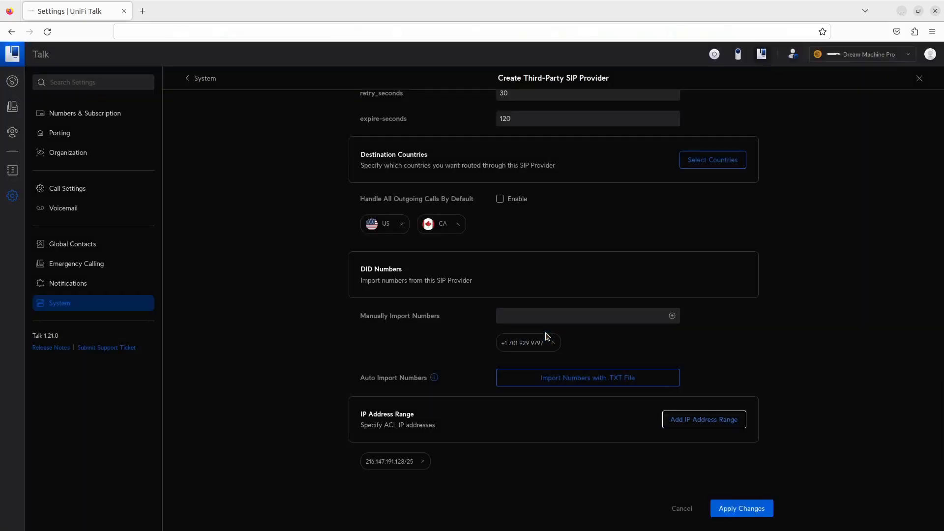
scroll(537, 314, down, 2)
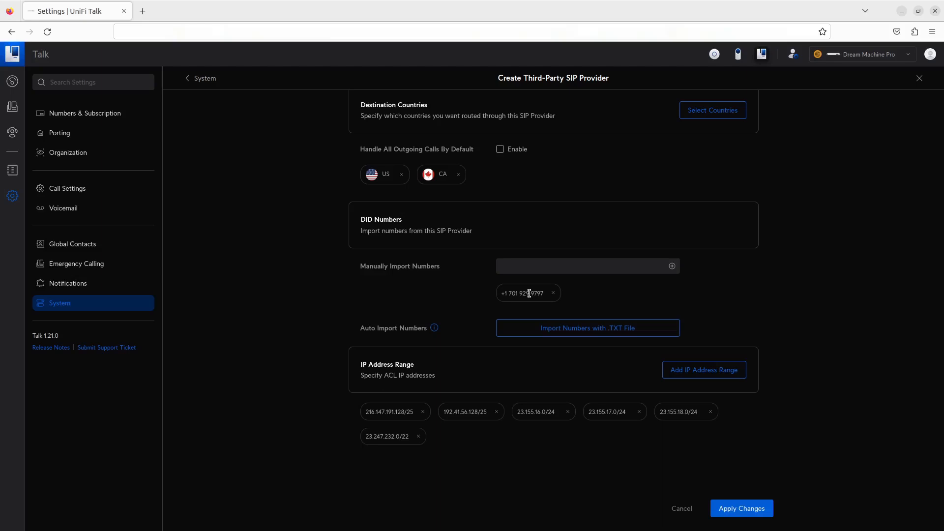
click(745, 510)
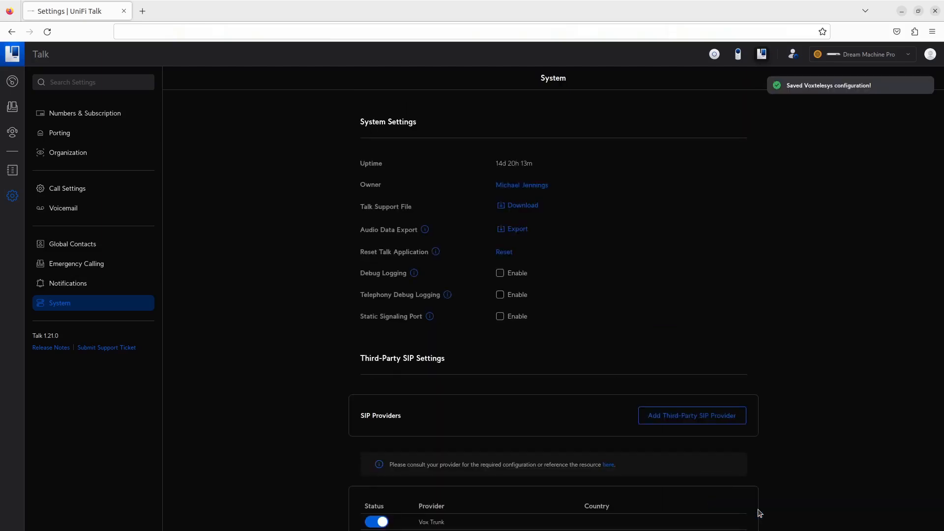
Step: Open the Voxtelesys row in the SIP provider list for modification
scroll(760, 513, down, 5)
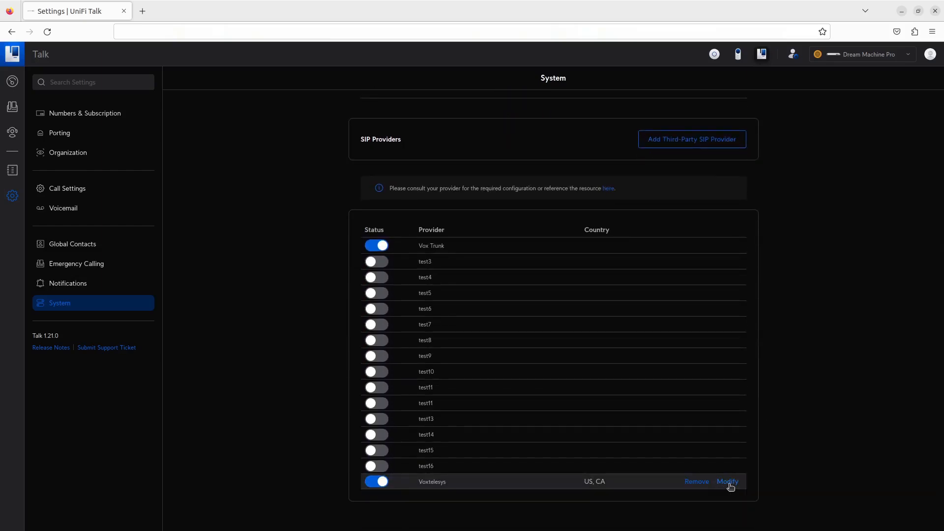
click(728, 482)
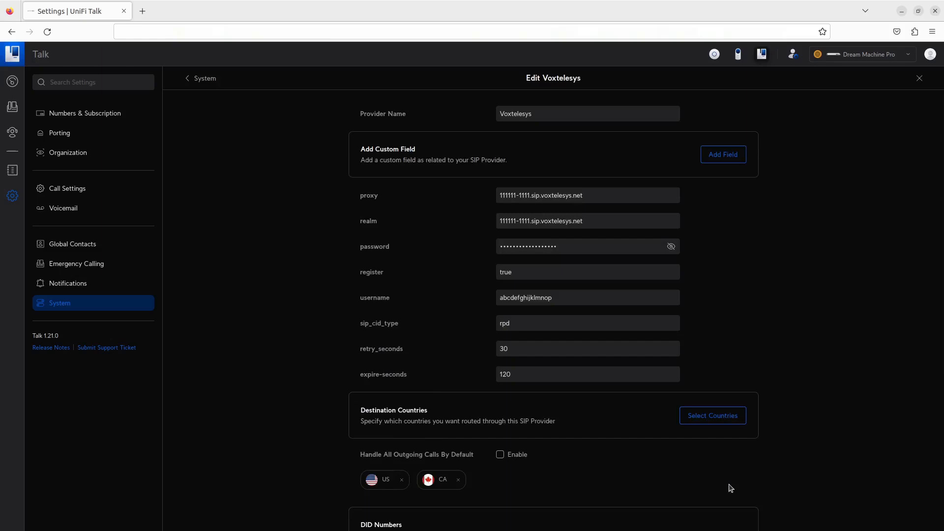